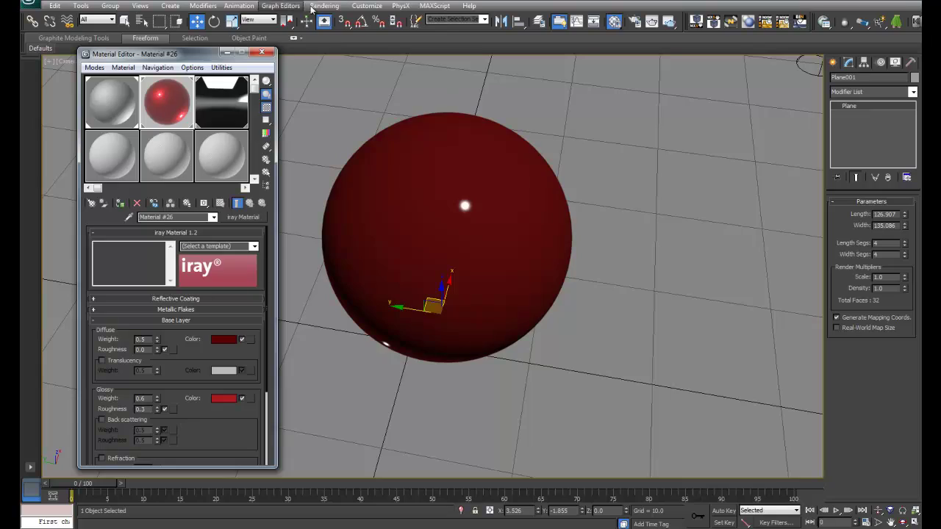
Open an ActiveShade render of the scene, place it clear of the Material Editor and inspect the sphere's reflections up close.
left_click(334, 19)
left_click_drag(290, 69, 724, 65)
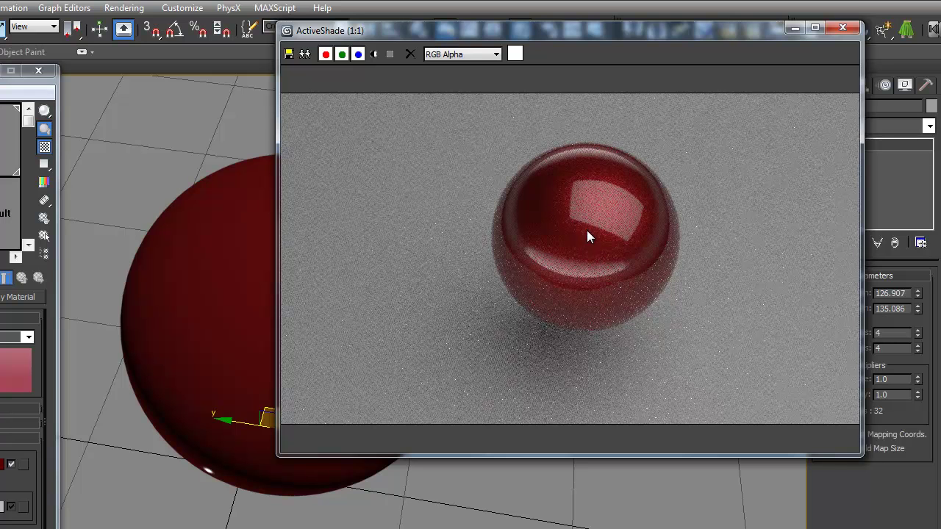
scroll(624, 192, "up", 3)
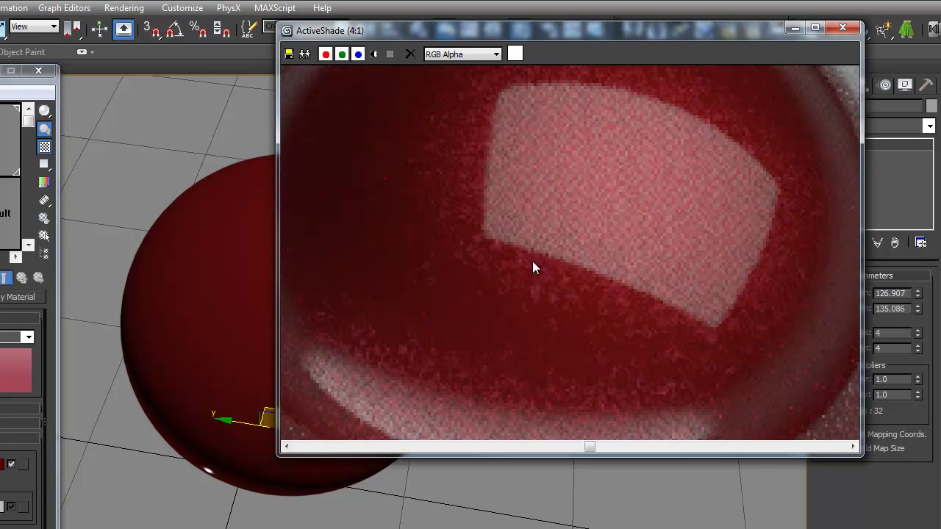
scroll(560, 360, "down", 2)
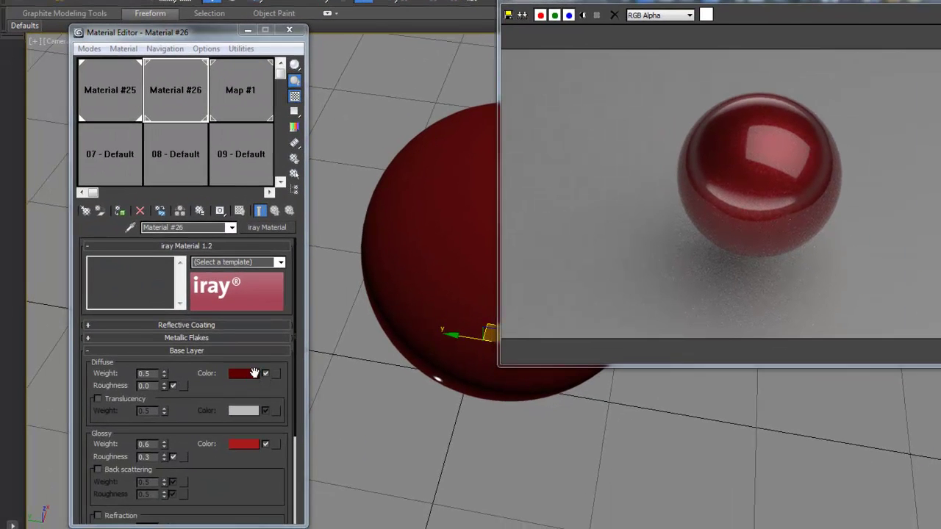
Try a bright yellow diffuse colour on the base layer with dark green, red and near-black glossy colours.
left_click(245, 373)
left_click_drag(293, 62, 275, 39)
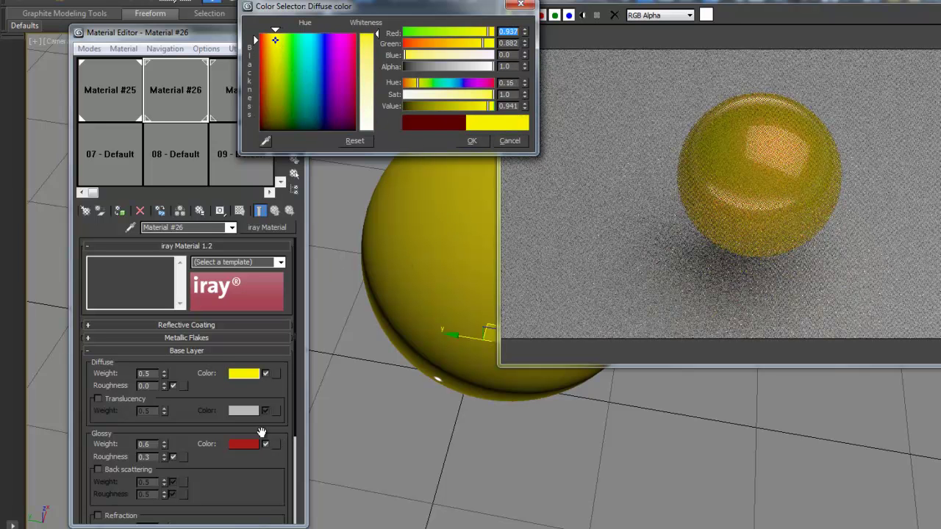
left_click(244, 446)
left_click_drag(277, 90, 283, 113)
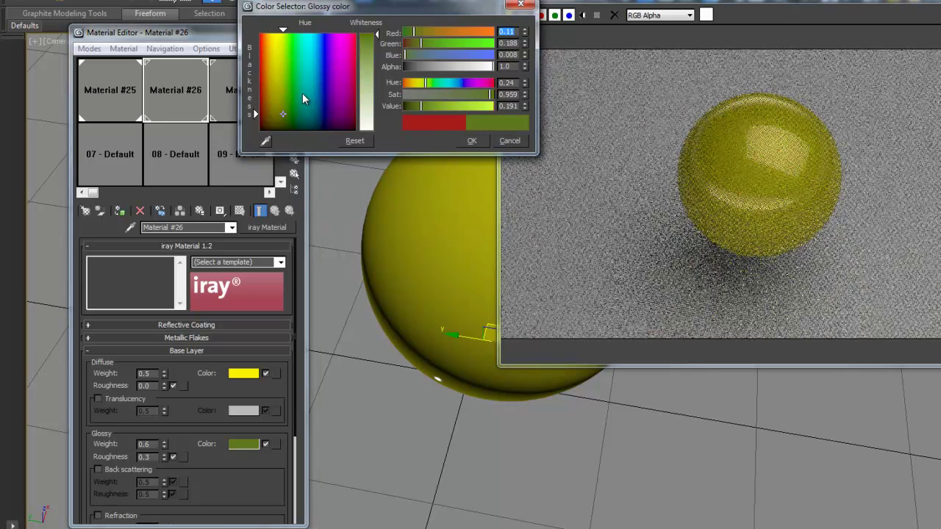
left_click_drag(294, 62, 259, 61)
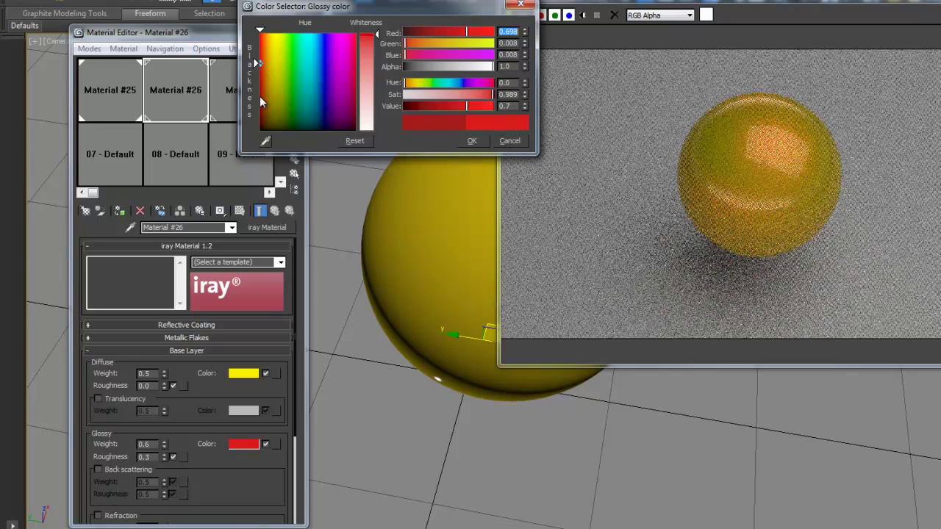
left_click_drag(260, 97, 259, 133)
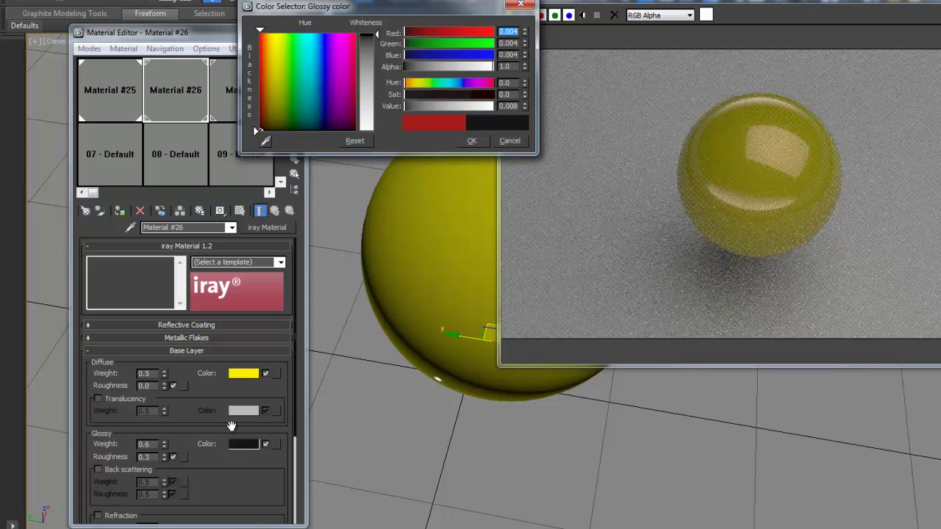
Set the base layer's diffuse colour to dark indigo and its glossy colour to light blue (0.008, 0.463, 0.847).
left_click(243, 373)
left_click_drag(295, 91, 325, 118)
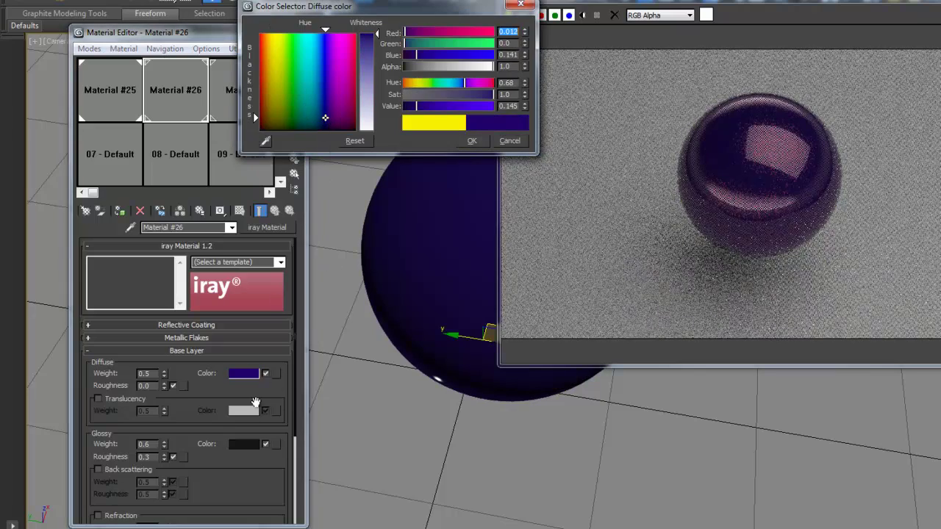
left_click(246, 448)
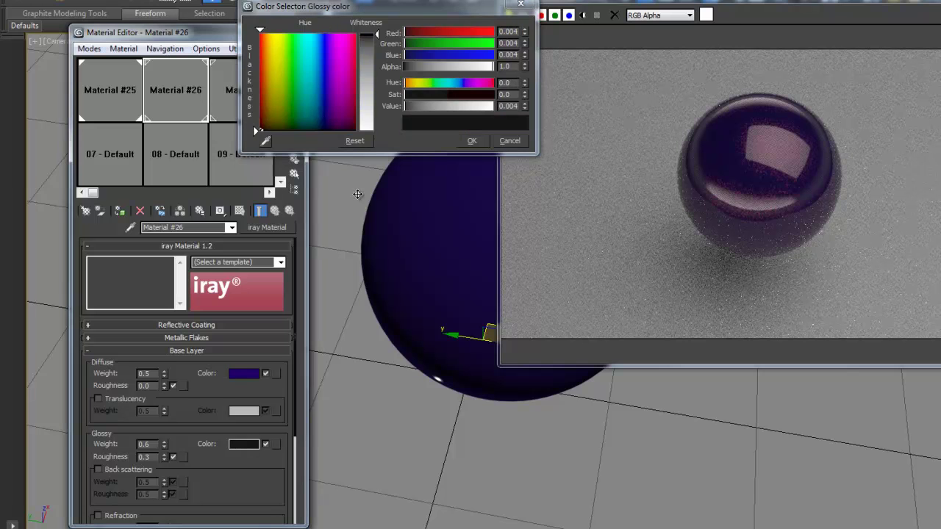
left_click_drag(328, 87, 316, 48)
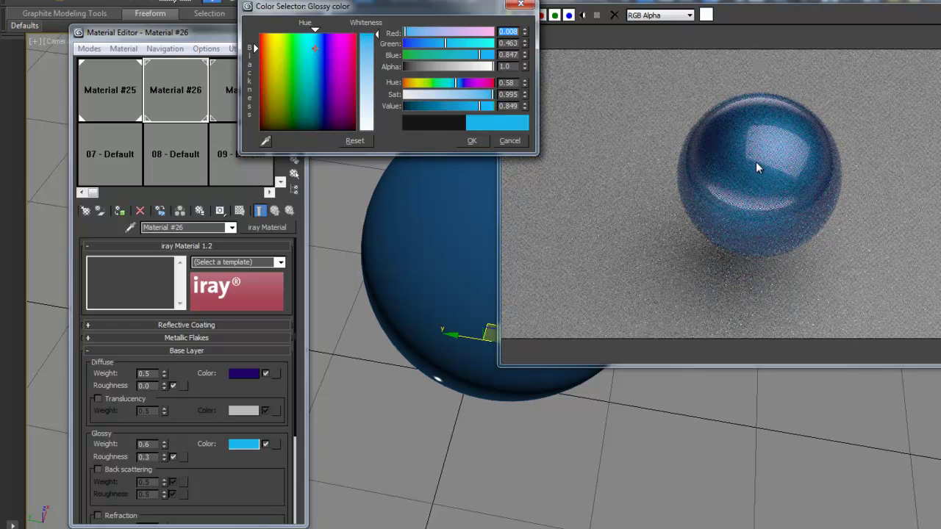
left_click(472, 141)
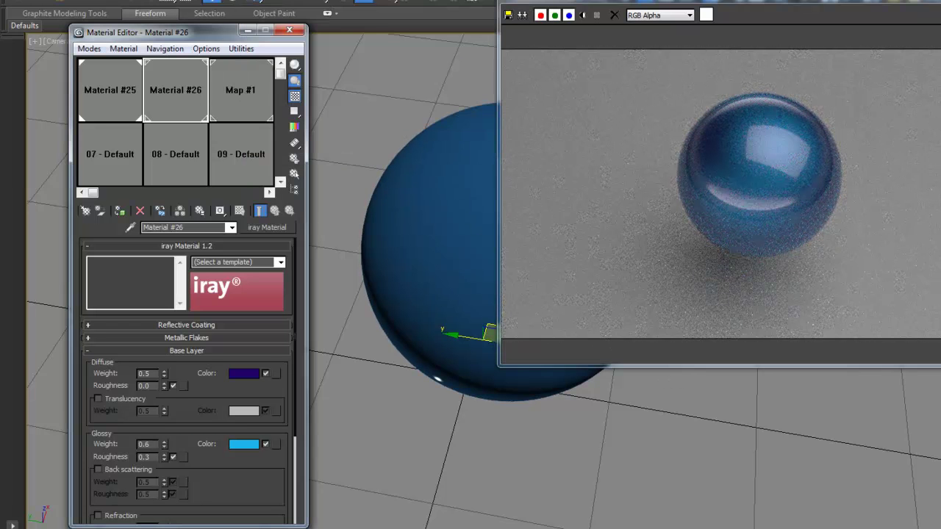
Review the Volume, Anisotropy and Thin Film settings of the iray material.
scroll(259, 485, "down", 5)
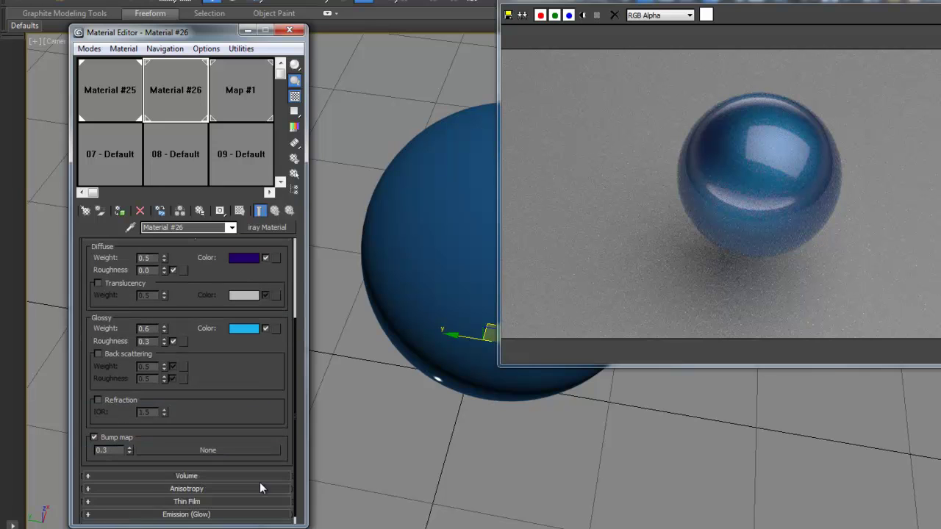
left_click(192, 467)
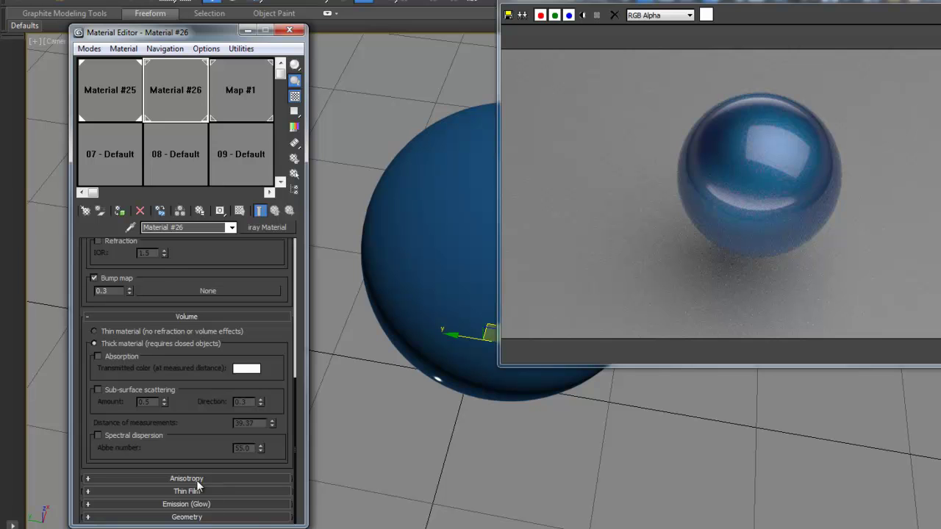
left_click(195, 478)
scroll(265, 425, "down", 3)
scroll(228, 470, "up", 1)
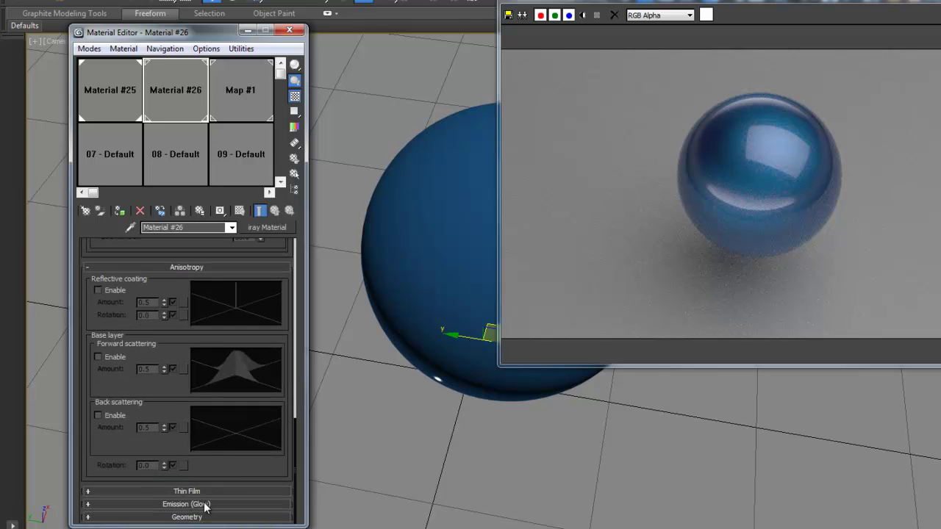
left_click(189, 491)
scroll(194, 478, "down", 3)
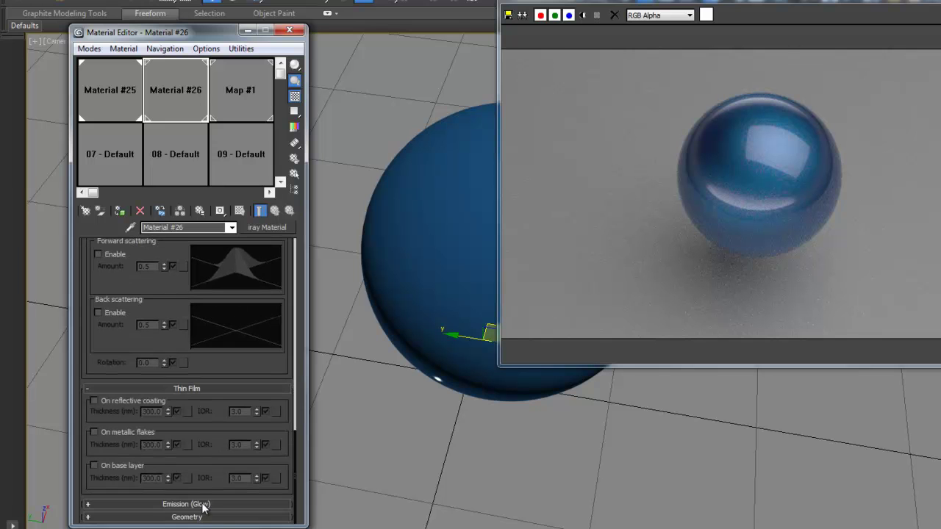
Try the thin film on the metallic flakes, switch it off again and review the Geometry settings.
left_click(95, 433)
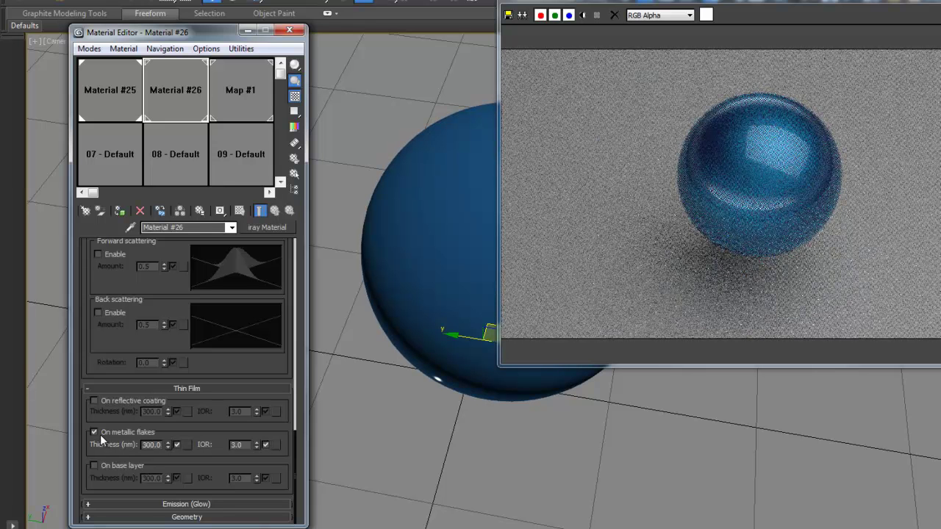
left_click(100, 433)
left_click(202, 516)
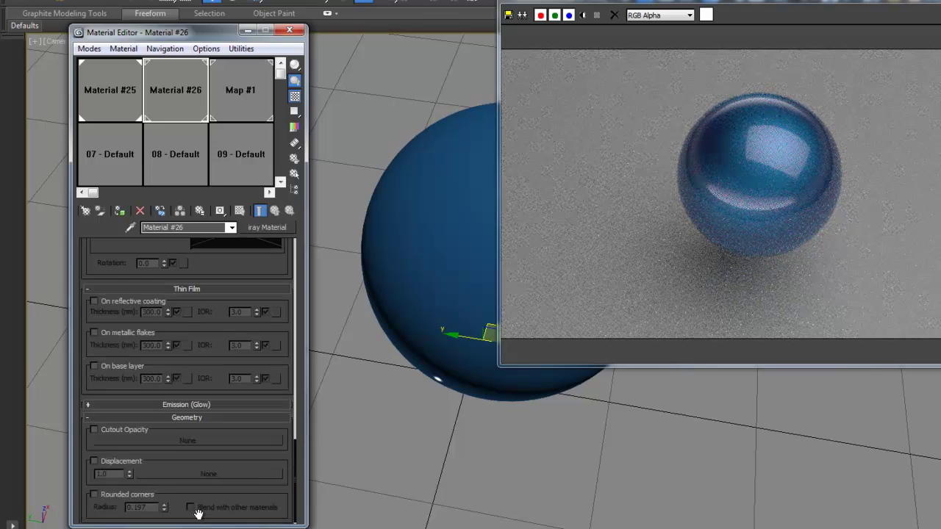
scroll(210, 501, "up", 2)
scroll(213, 500, "up", 15)
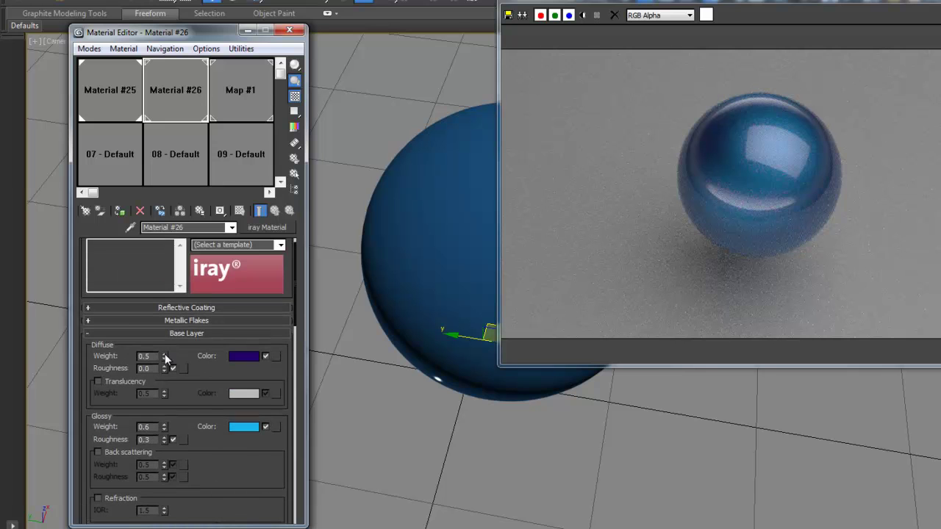
Change the metallic flakes colour to light cyan and their weight to 0.2, checking the flakes in the render.
left_click(189, 320)
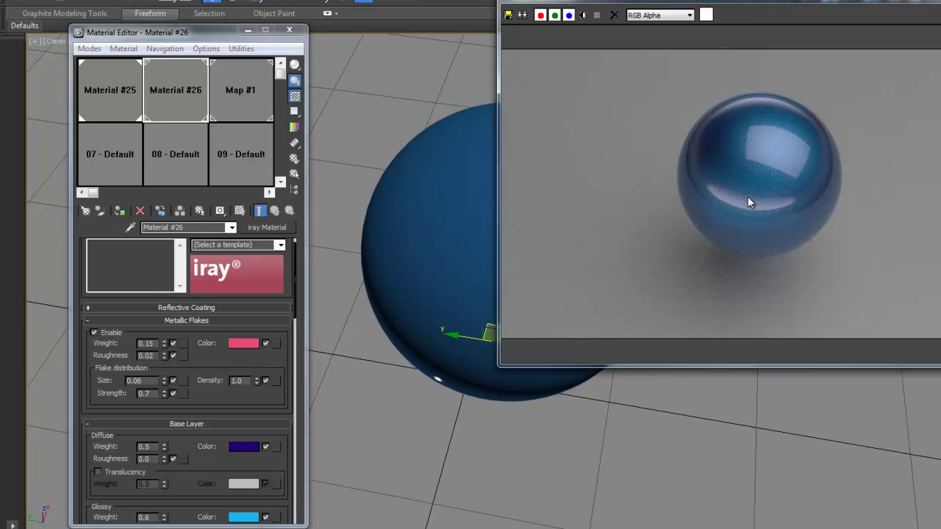
scroll(748, 203, "up", 3)
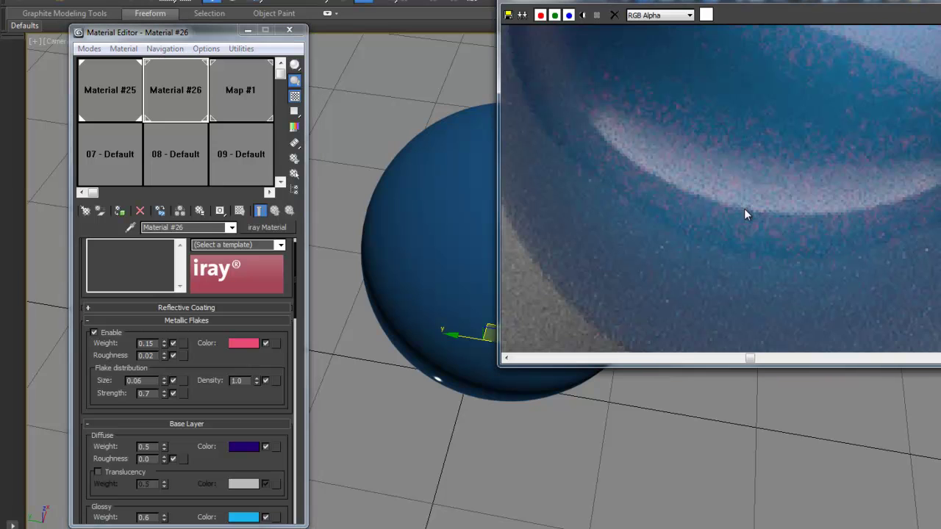
left_click(244, 342)
left_click_drag(310, 70, 310, 33)
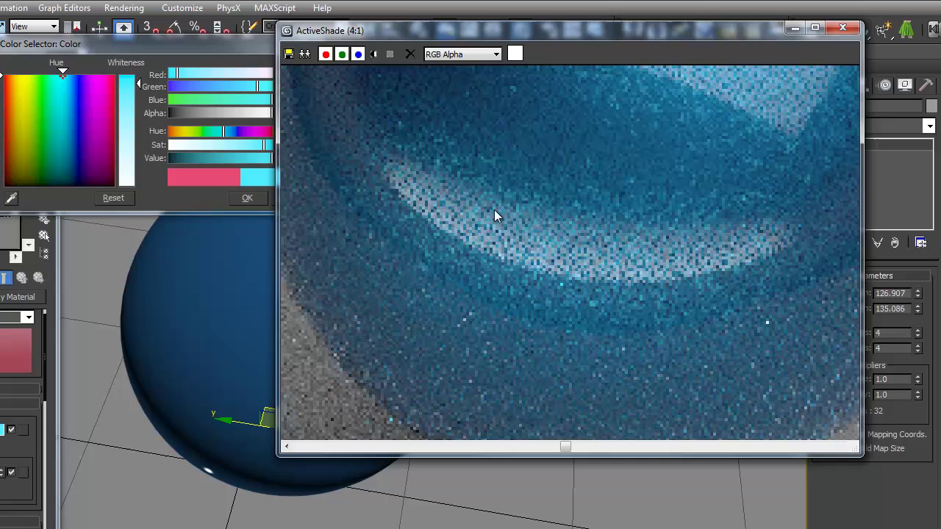
left_click(247, 198)
scroll(552, 209, "down", 1)
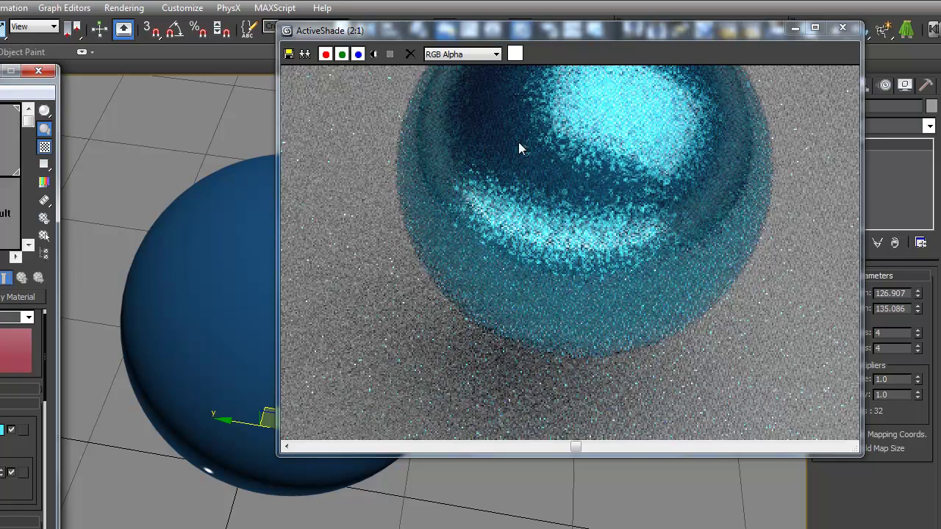
scroll(580, 224, "down", 1)
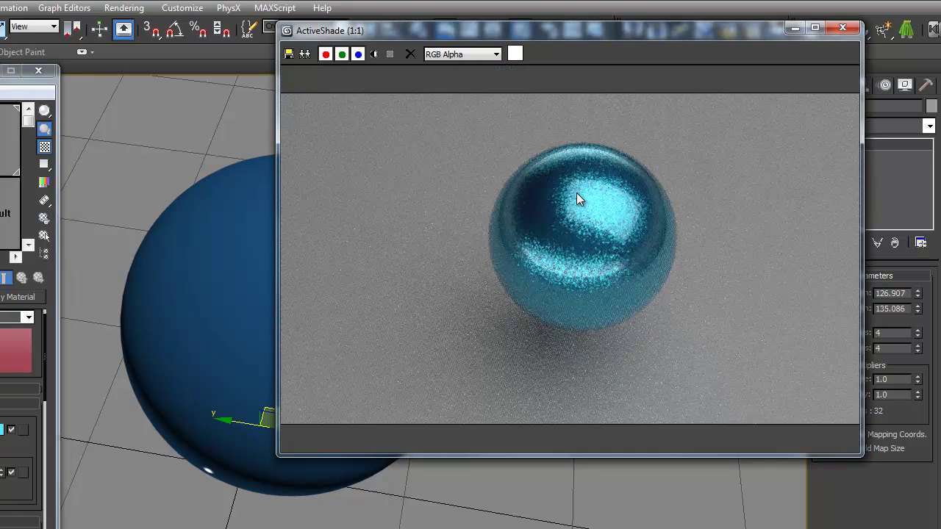
scroll(576, 203, "up", 1)
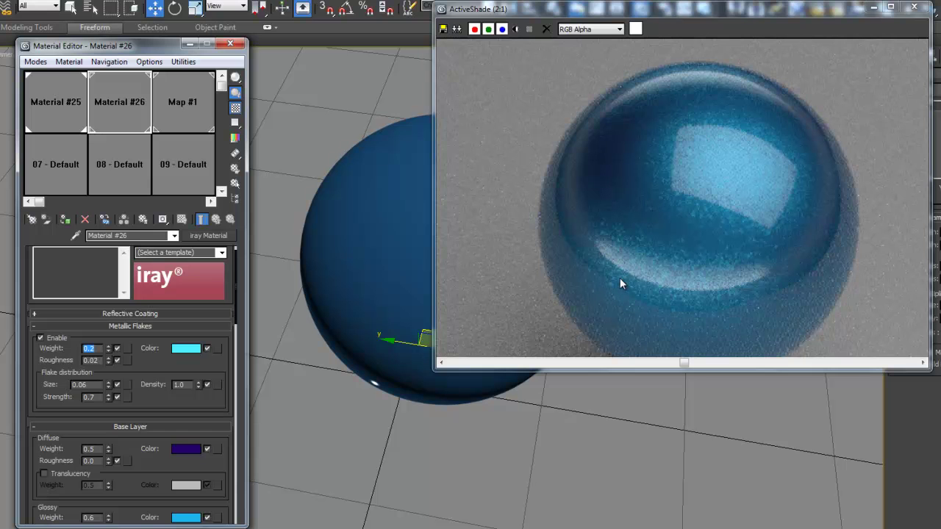
Change the metallic flakes colour to dark green (0.0, 0.216, 0.016).
left_click(187, 348)
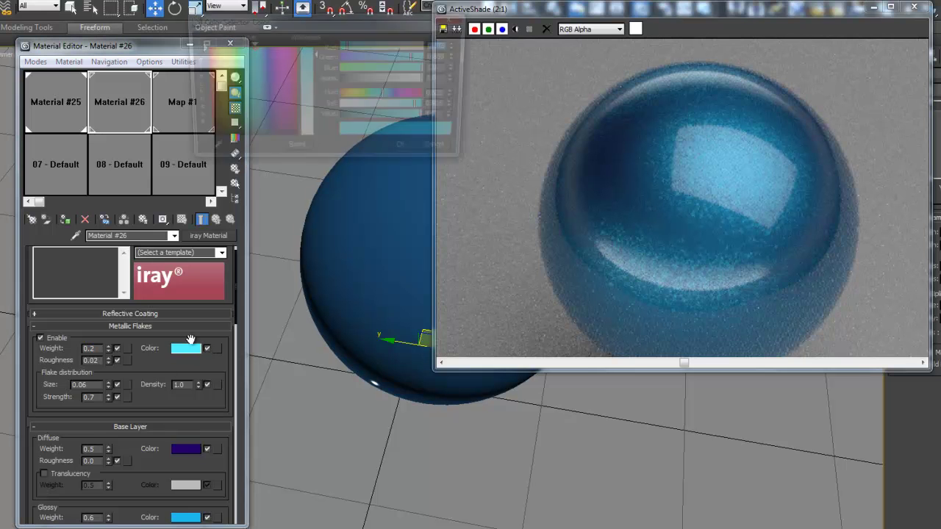
left_click(235, 125)
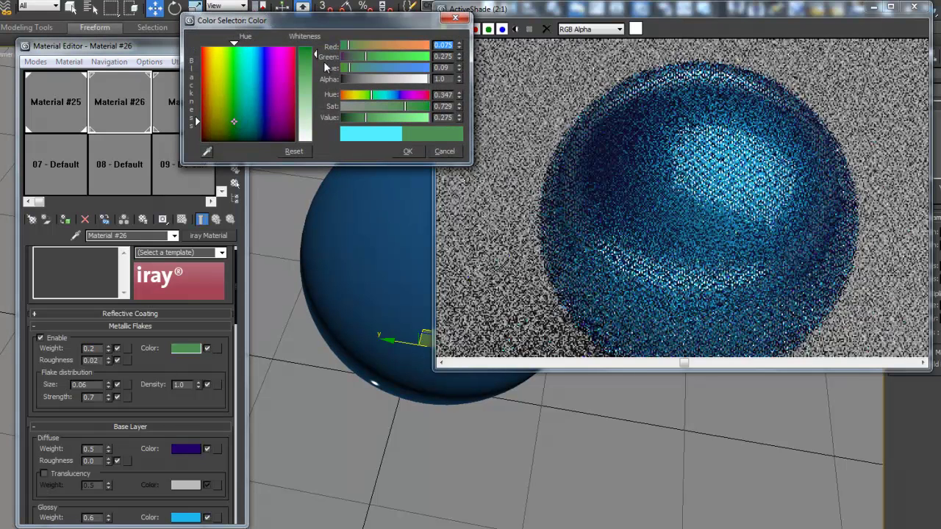
left_click_drag(312, 57, 313, 46)
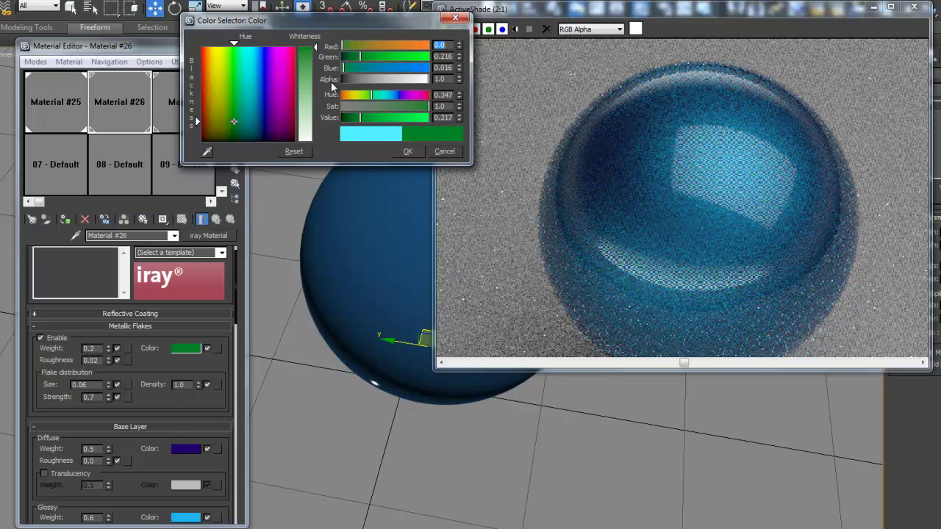
left_click(407, 150)
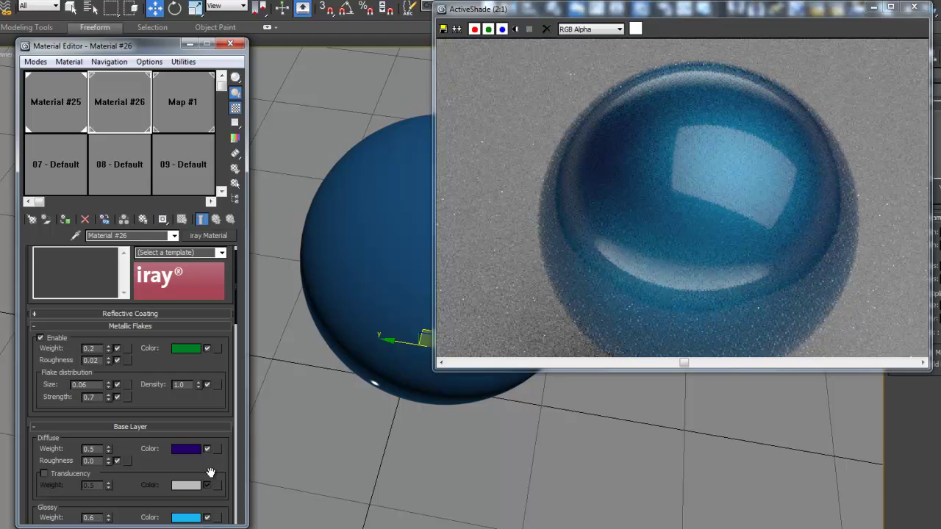
Try green and teal diffuse colours on the base layer and settle on black.
left_click(191, 444)
left_click(236, 52)
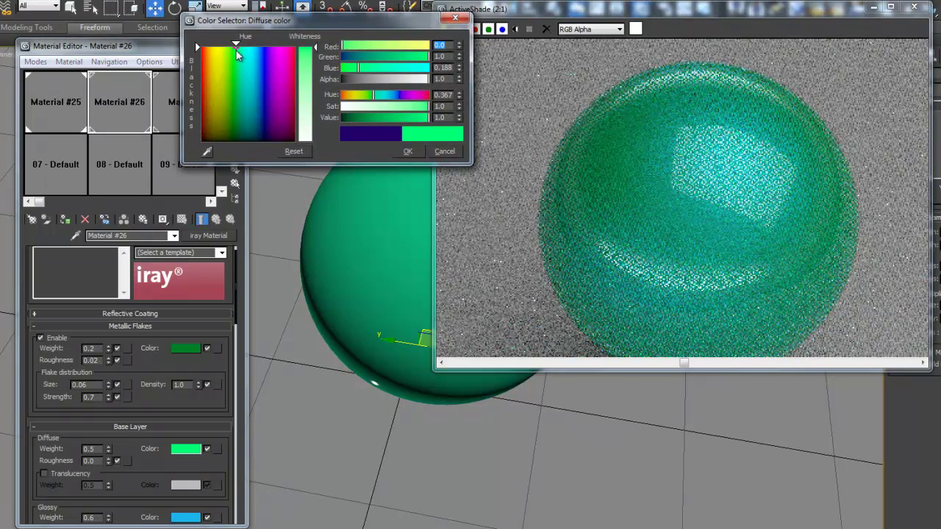
left_click(235, 76)
left_click(217, 120)
left_click(244, 97)
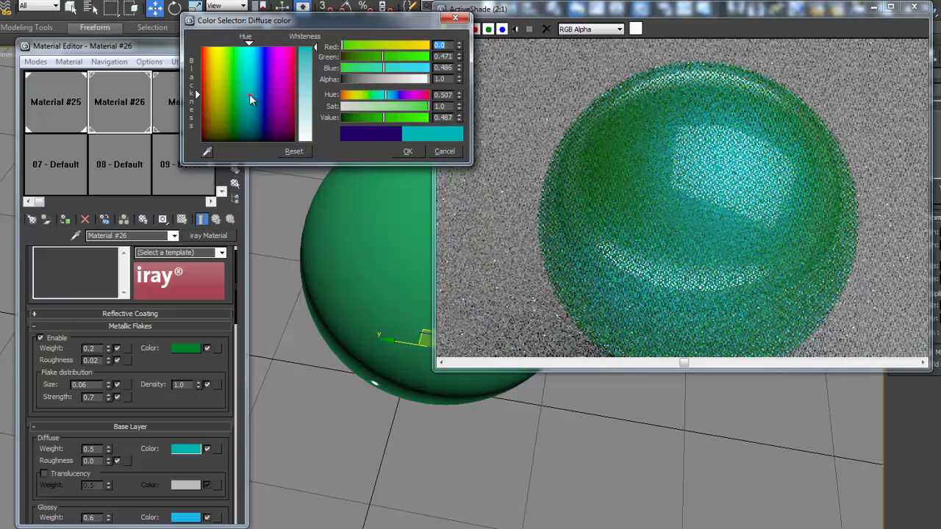
left_click(213, 107)
left_click_drag(213, 107, 200, 144)
left_click(405, 150)
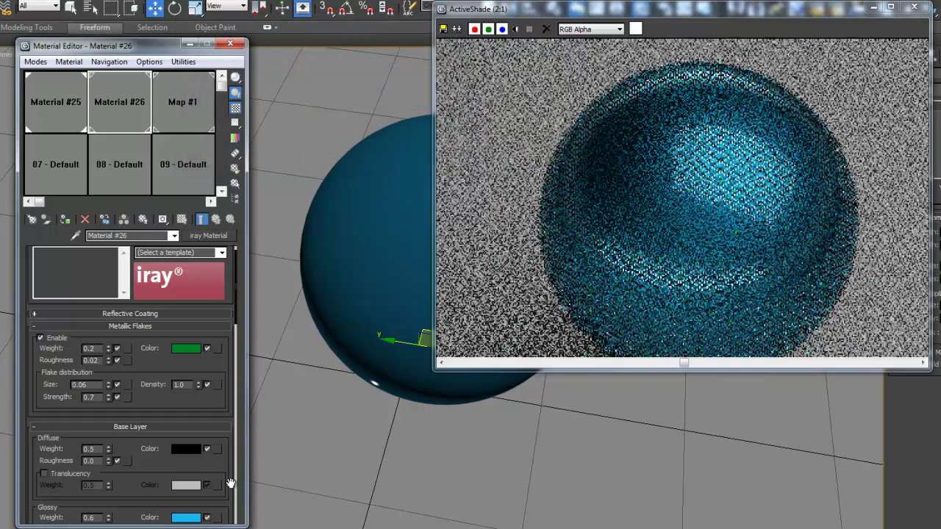
Set the metallic flakes to blue (0.0, 0.271, 0.549) with a weight of 0.5, and enlarge the render window to show the whole sphere.
left_click(186, 348)
left_click_drag(247, 121, 212, 147)
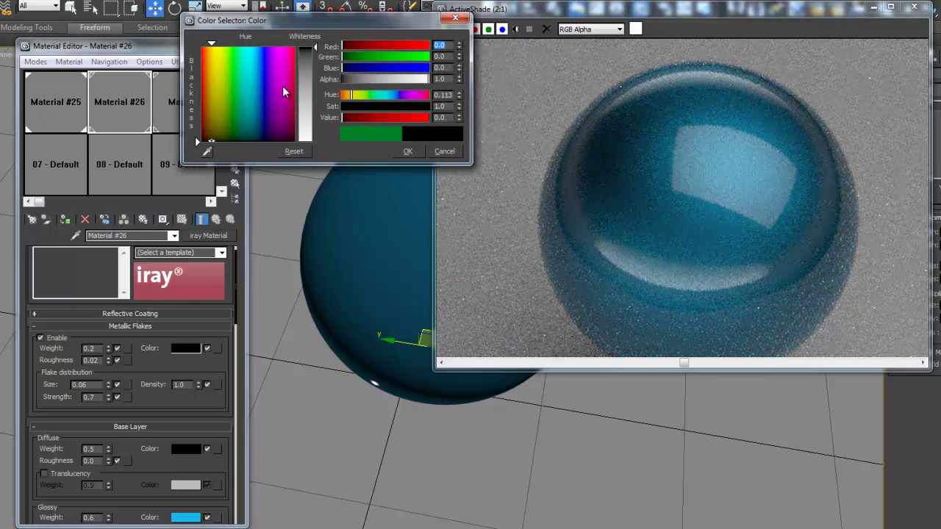
left_click(230, 80)
left_click_drag(214, 86, 257, 93)
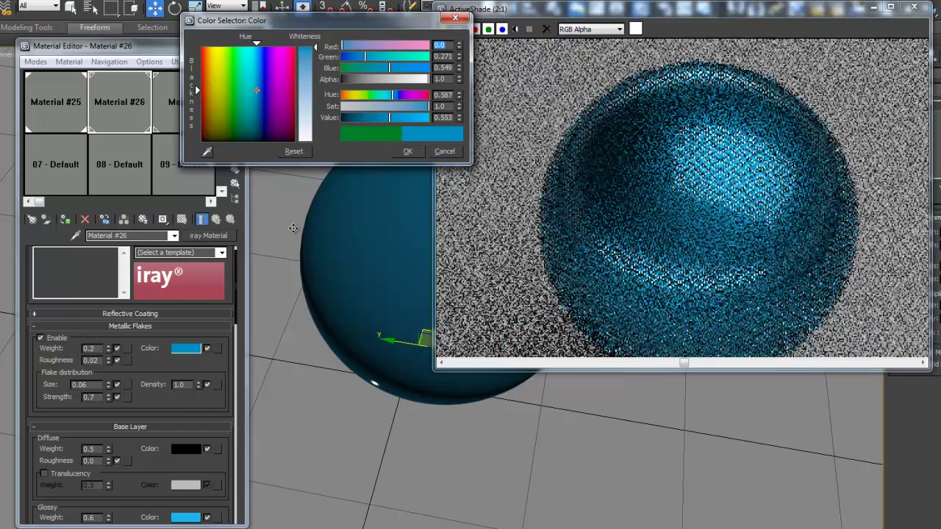
left_click(407, 151)
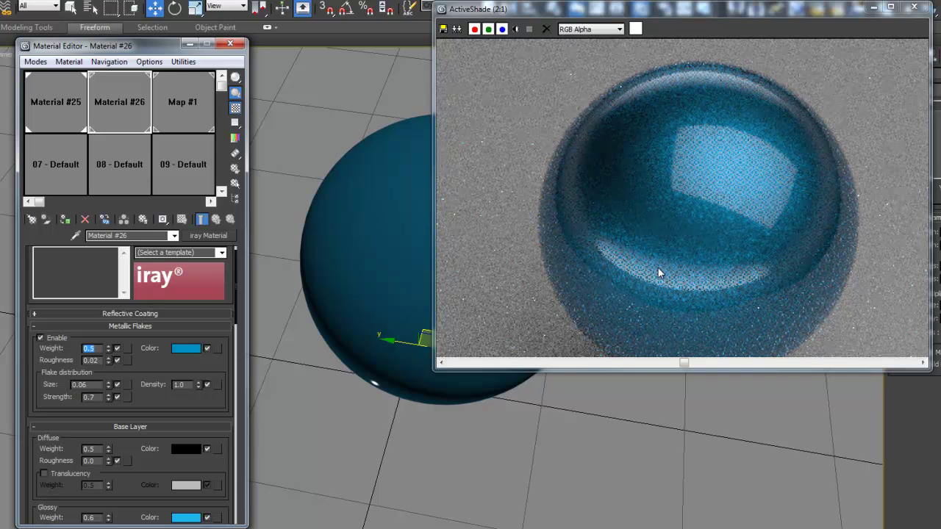
left_click_drag(928, 368, 923, 500)
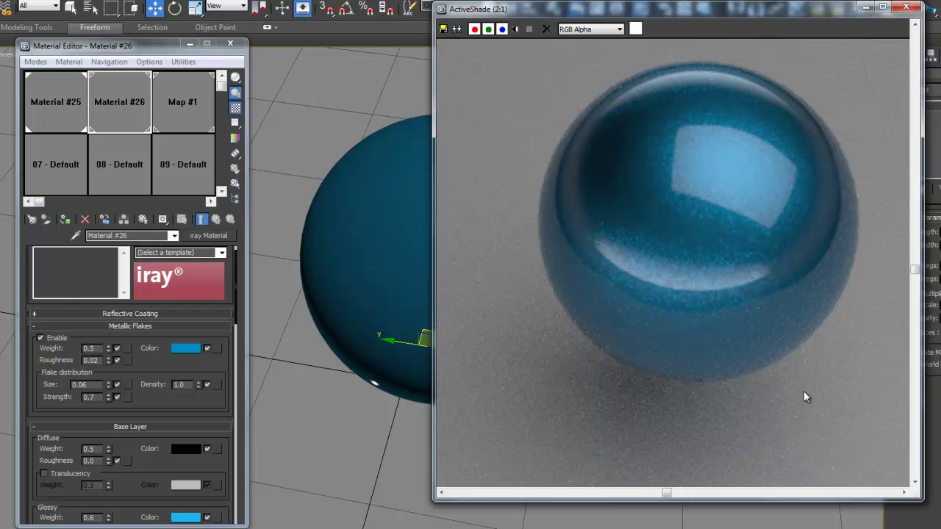
Change the base layer's diffuse colour to dark purple (0.122, 0.0, 0.094).
scroll(699, 224, "up", 1)
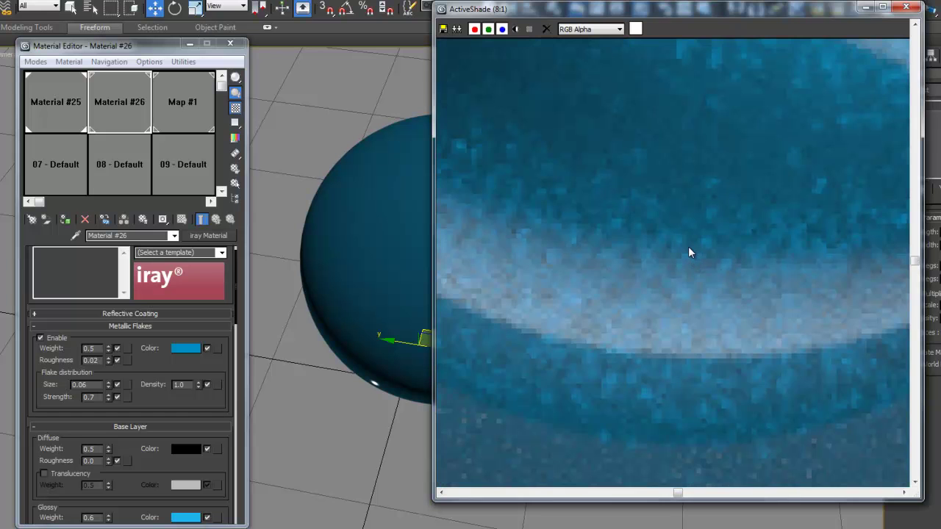
scroll(693, 254, "down", 2)
scroll(654, 239, "up", 1)
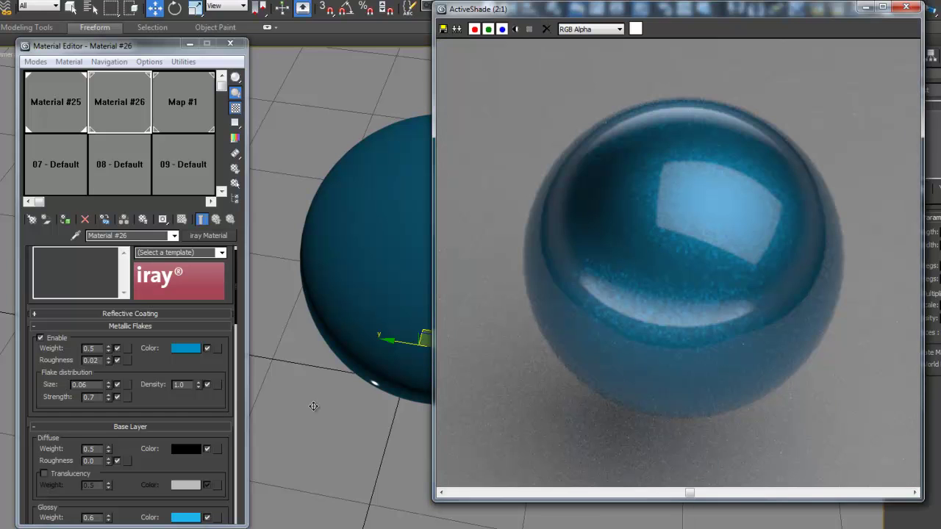
left_click(193, 448)
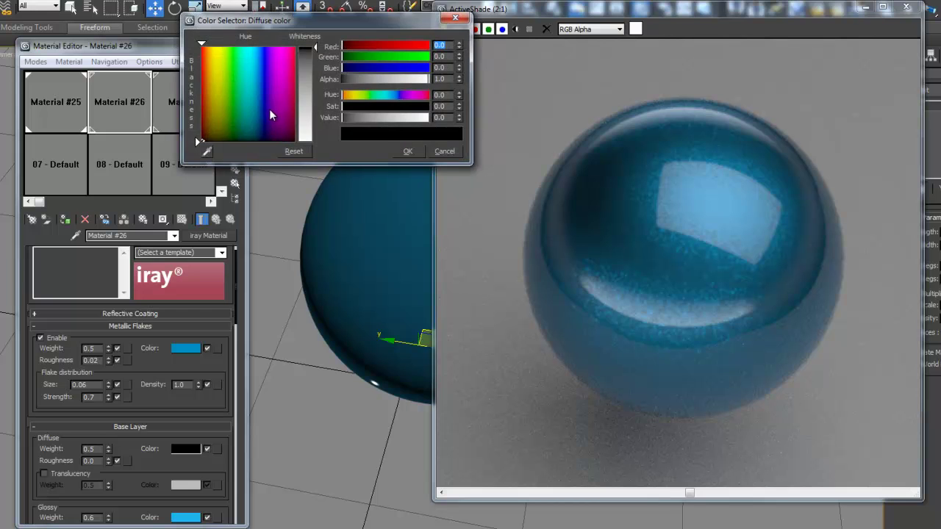
left_click_drag(219, 89, 285, 132)
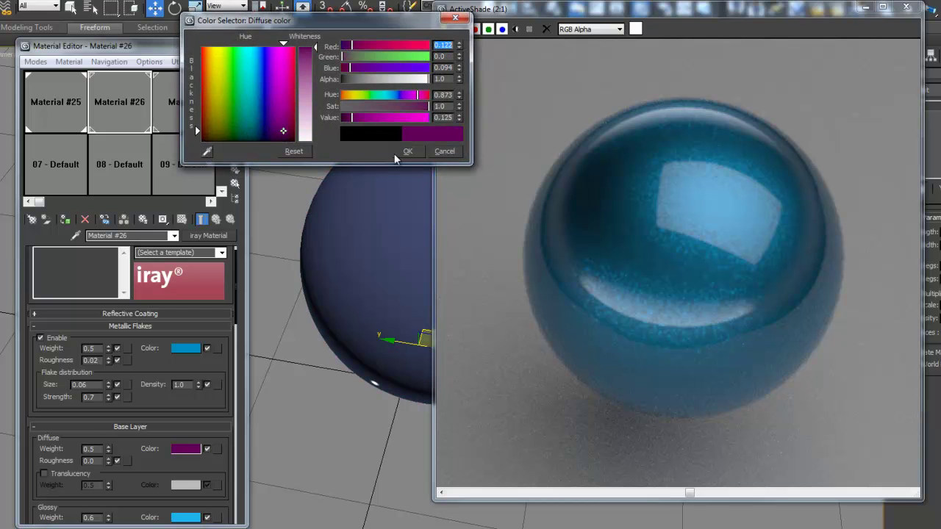
left_click(408, 151)
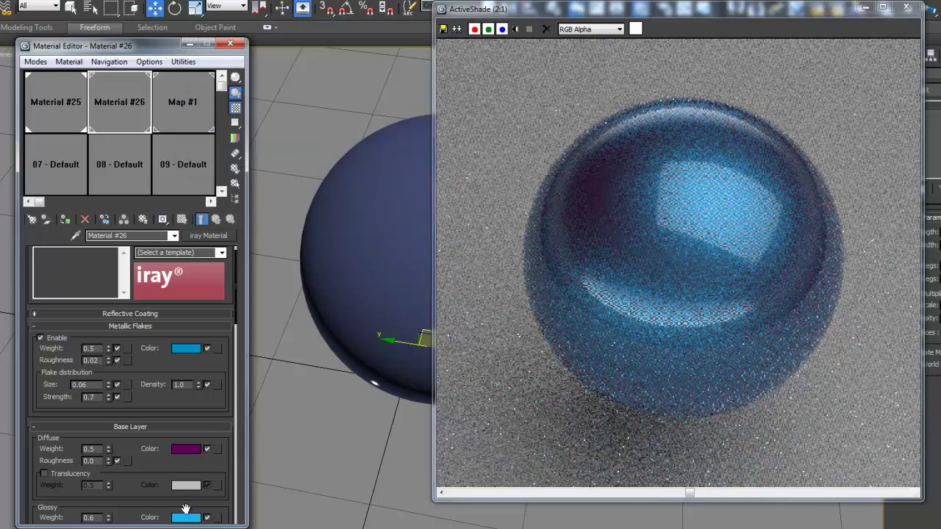
Change the base layer's glossy colour to dark red (0.18, 0.008, 0.024) and inspect the flakes up close in the render.
left_click(186, 517)
left_click_drag(282, 121, 294, 126)
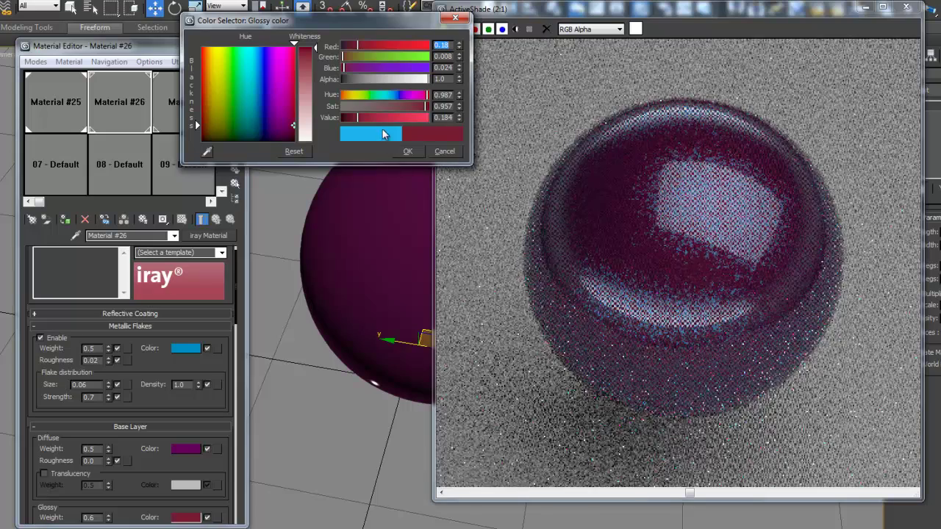
left_click(407, 152)
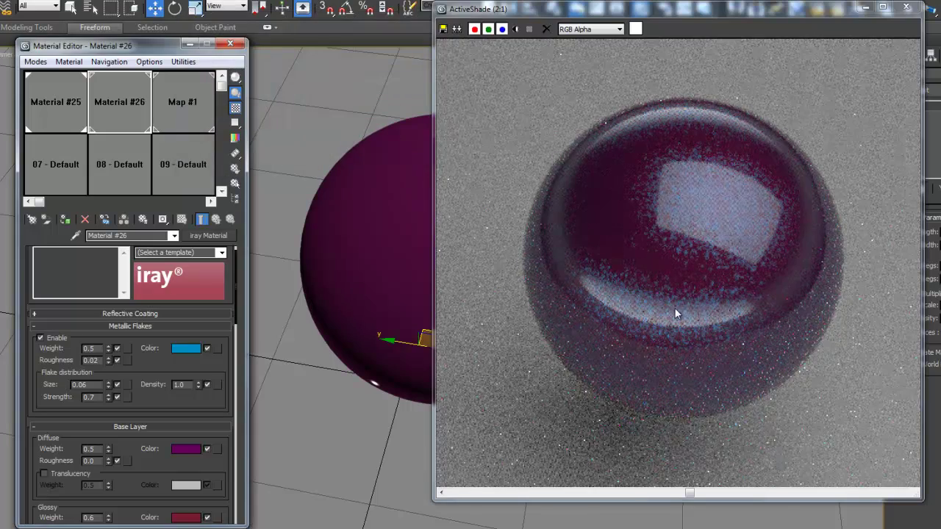
scroll(677, 312, "up", 4)
scroll(642, 314, "down", 4)
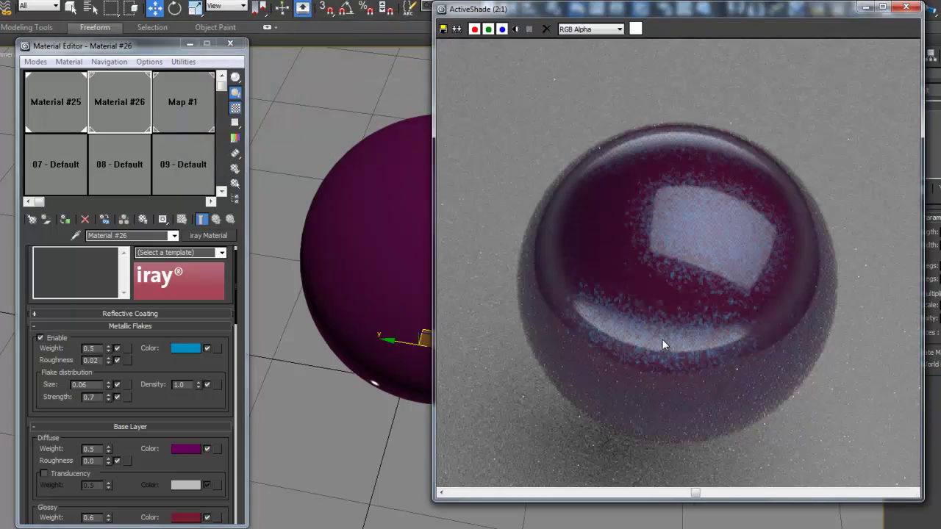
Change the metallic flakes colour to pink (0.718, 0.224, 0.561).
left_click(185, 348)
left_click(279, 83)
mouse_move(279, 83)
left_mouse_down()
mouse_move(283, 71)
mouse_move(284, 81)
left_mouse_up()
left_click_drag(316, 47, 318, 70)
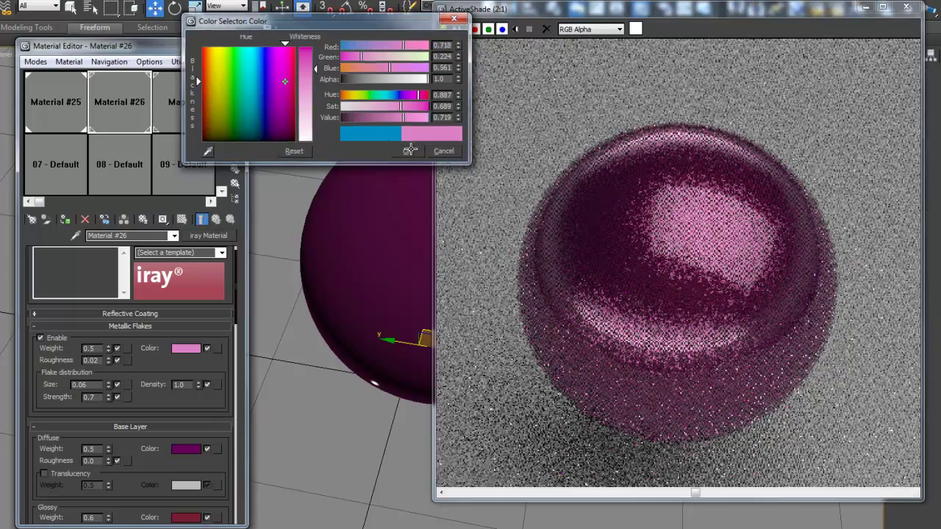
left_click(408, 152)
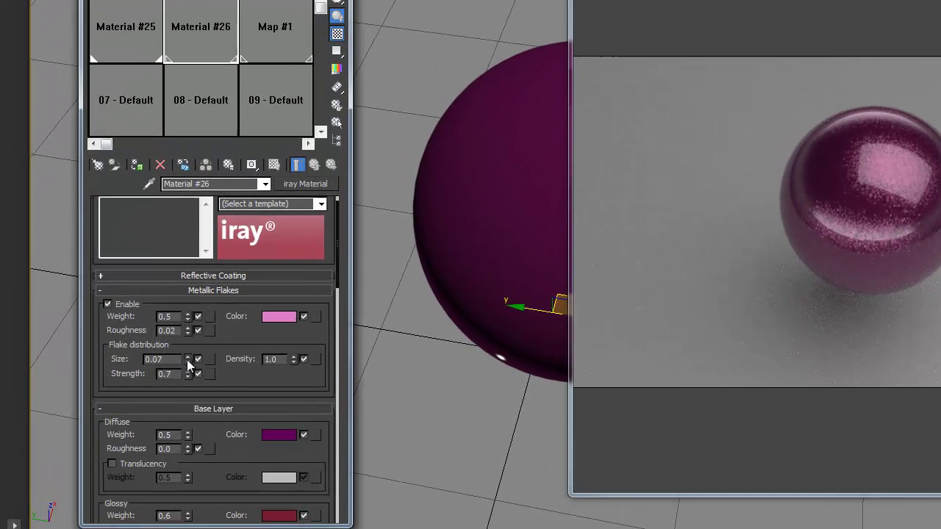
Set the flake size to 0.01 and the flake strength to 0.55, checking the sphere's finish in the render.
left_click_drag(108, 385, 110, 387)
left_click_drag(189, 362, 189, 362)
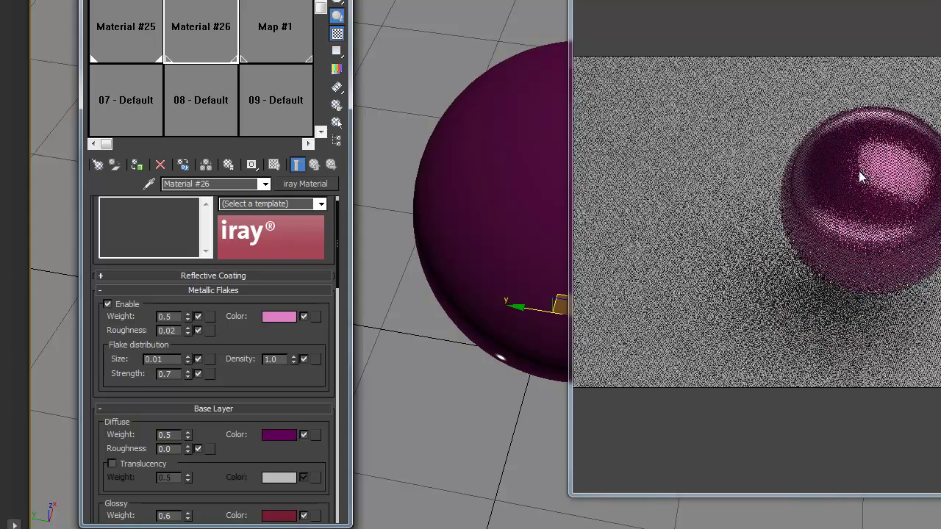
scroll(864, 178, "up", 3)
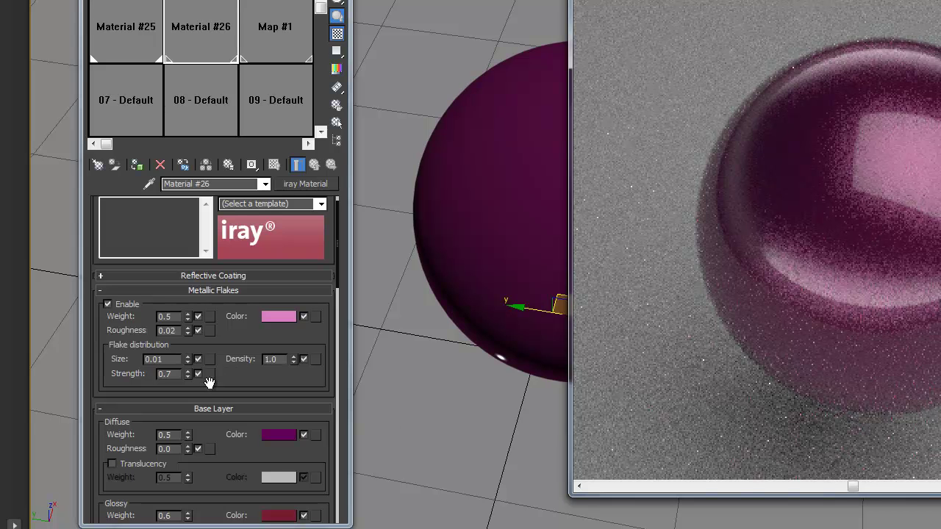
left_click_drag(190, 377, 194, 391)
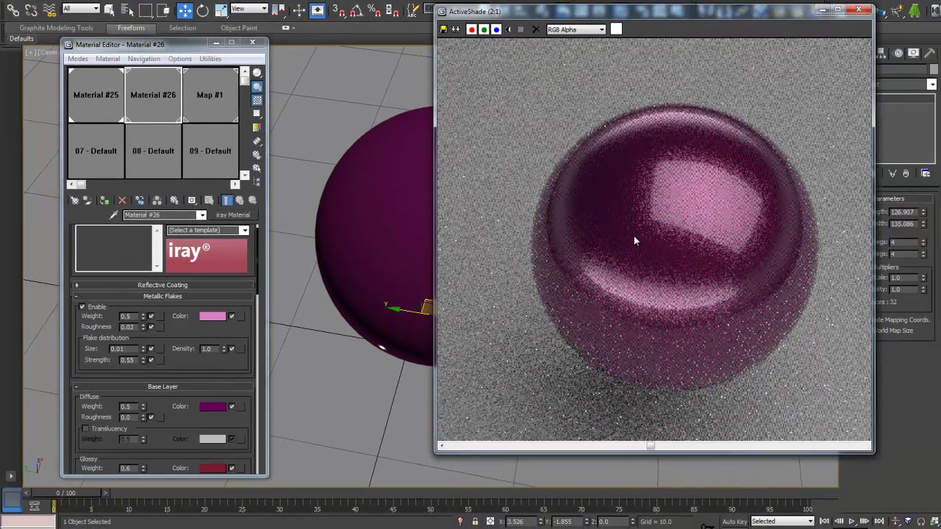
scroll(635, 236, "up", 2)
scroll(684, 252, "down", 2)
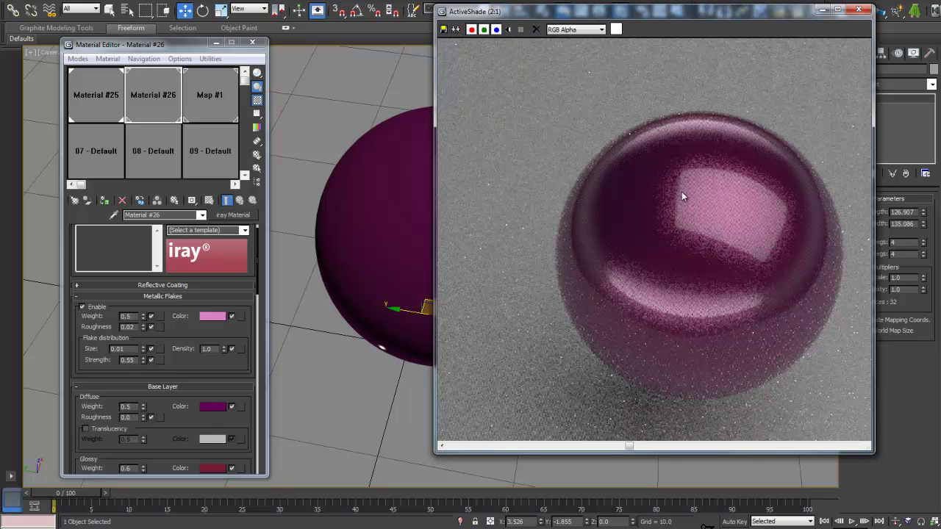
scroll(686, 270, "down", 1)
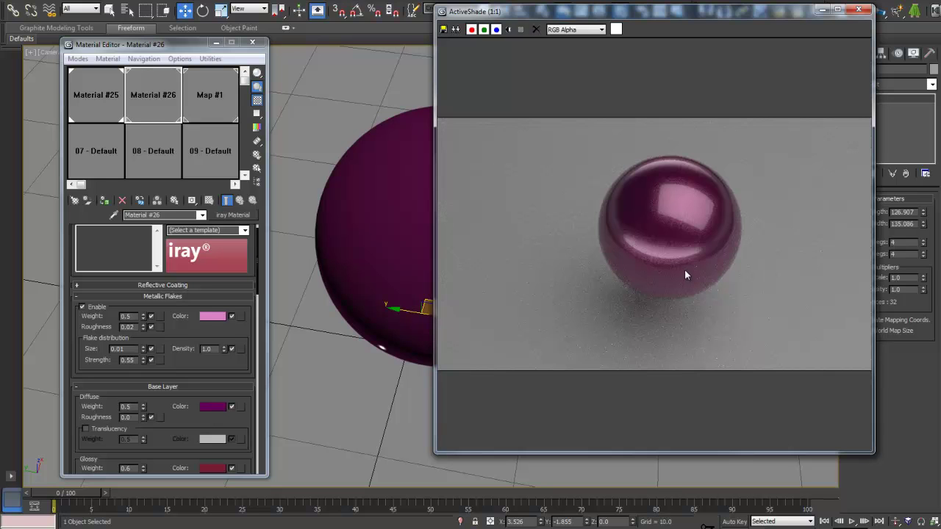
Clone the purple sphere and place the copy beside the original, on its far side from the render window.
left_click(399, 225)
left_click_drag(399, 225, 158, 165, "shift")
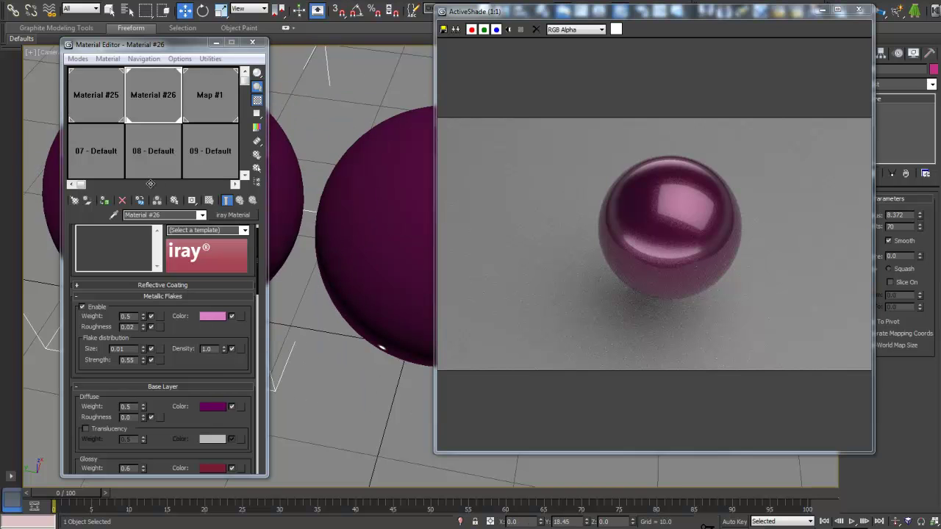
left_click(474, 312)
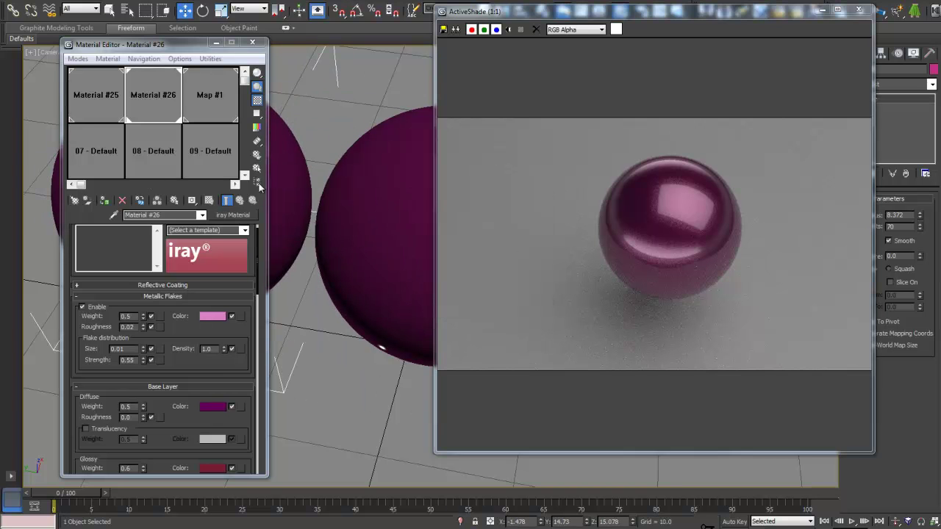
Copy Material #26 into the 08 - Default slot and change the copy's metallic flakes colour to blue (0.0, 0.361, 0.898).
mouse_move(165, 45)
left_mouse_down()
mouse_move(105, 47)
mouse_move(41, 66)
mouse_move(110, 67)
mouse_move(167, 49)
left_mouse_up()
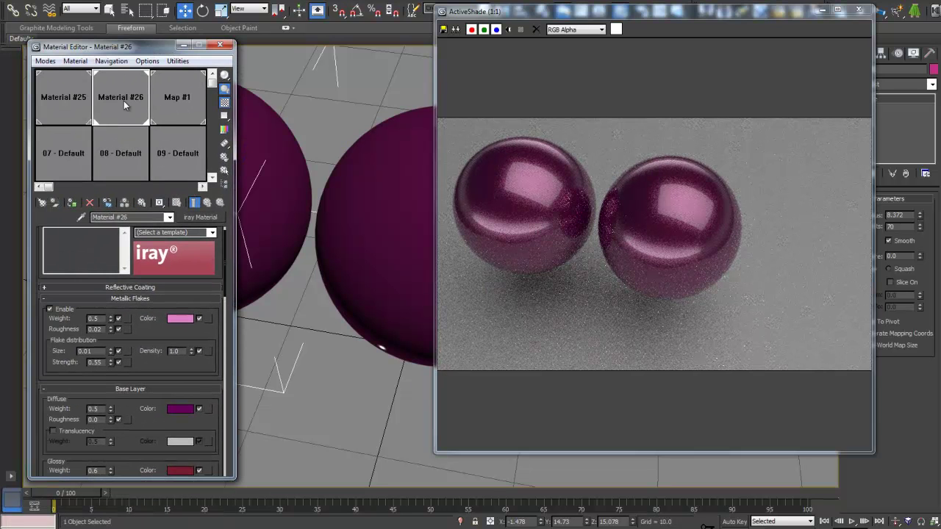
left_click_drag(109, 107, 119, 153)
left_click(179, 318)
mouse_move(268, 73)
left_mouse_down()
mouse_move(281, 100)
mouse_move(277, 55)
mouse_move(330, 53)
left_mouse_up()
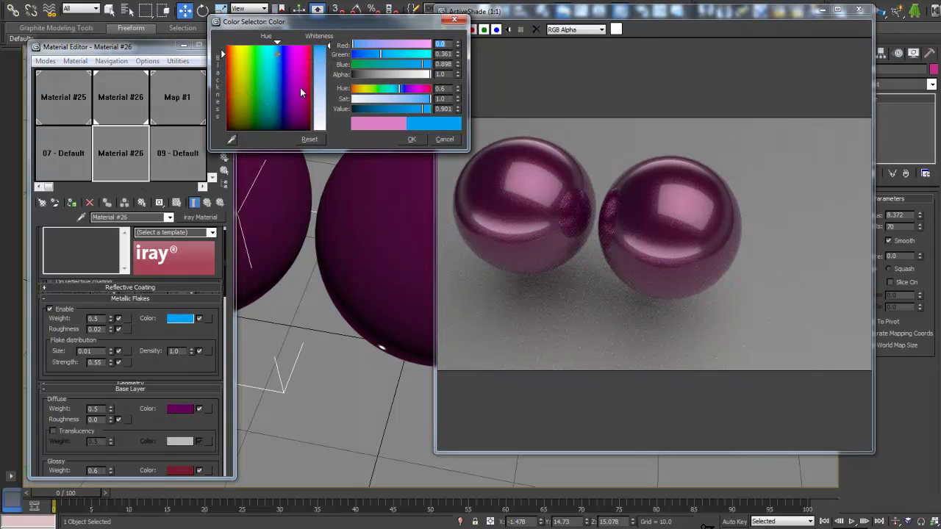
left_click(412, 140)
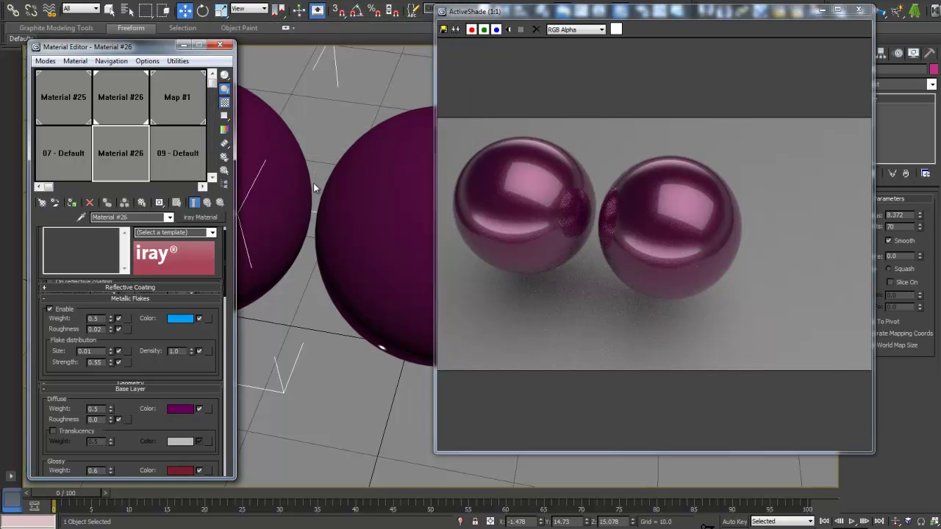
Assign the copied material to the cloned sphere, renaming it Material #262 instead of replacing the existing one.
left_click_drag(262, 192, 253, 294)
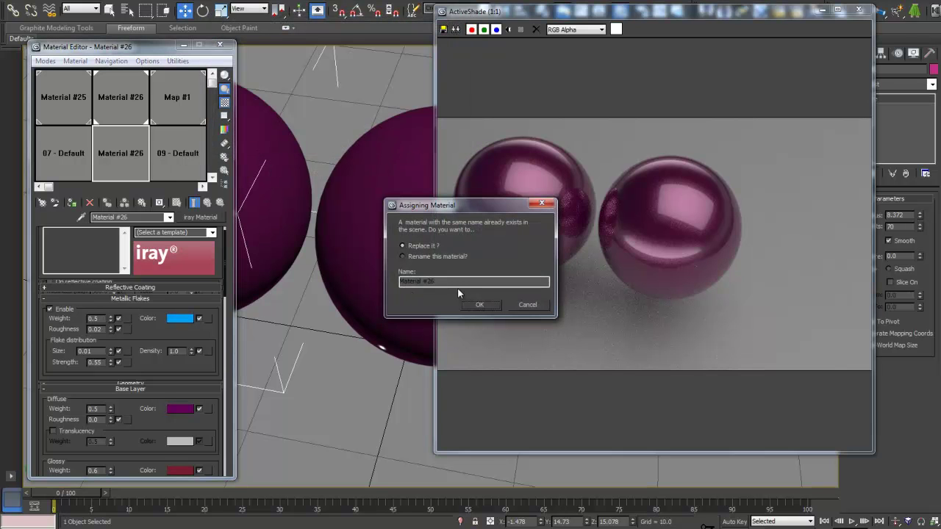
left_click(434, 257)
type("2")
left_click(476, 305)
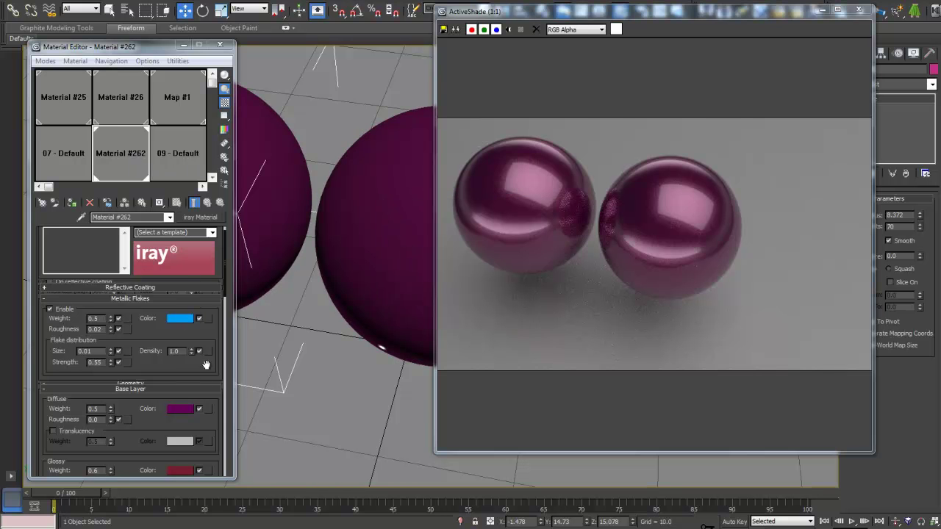
Change the diffuse colour of Material #262 to a saturated blue.
left_click(179, 409)
left_click_drag(261, 108, 282, 62)
left_click(411, 138)
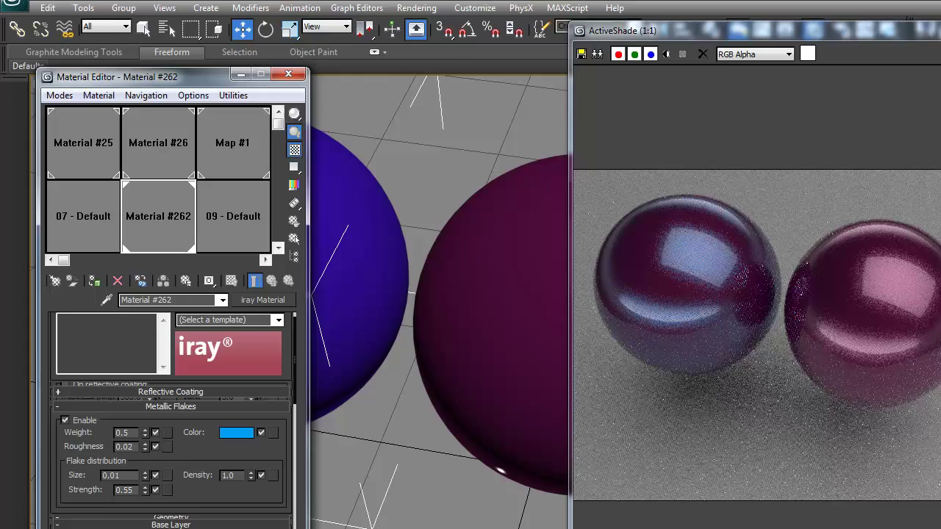
Change the glossy colour of Material #262 to teal and close the Material Editor.
left_click(225, 525)
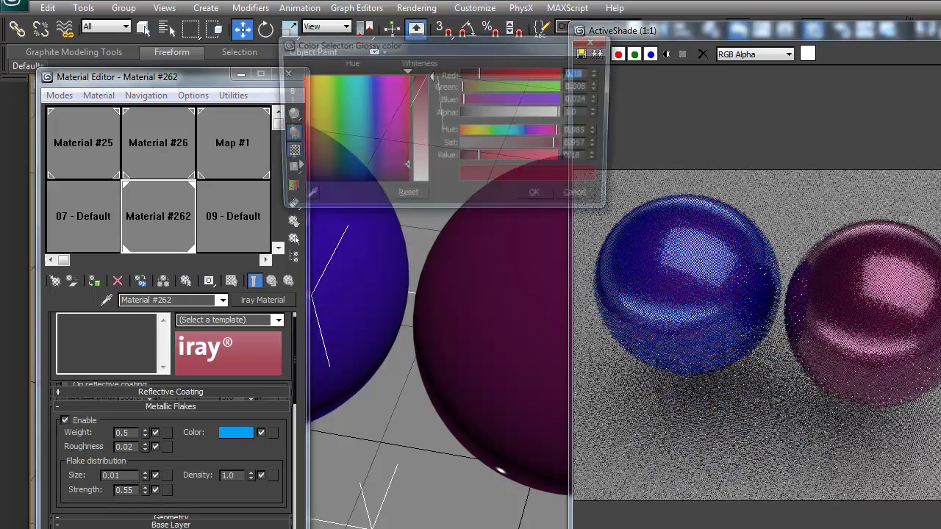
left_click(368, 158)
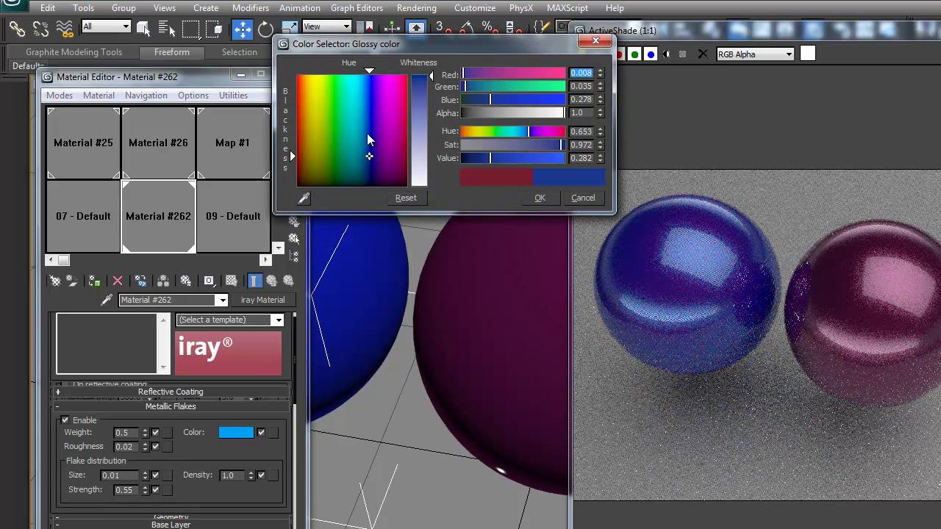
left_click(358, 151)
left_click(535, 199)
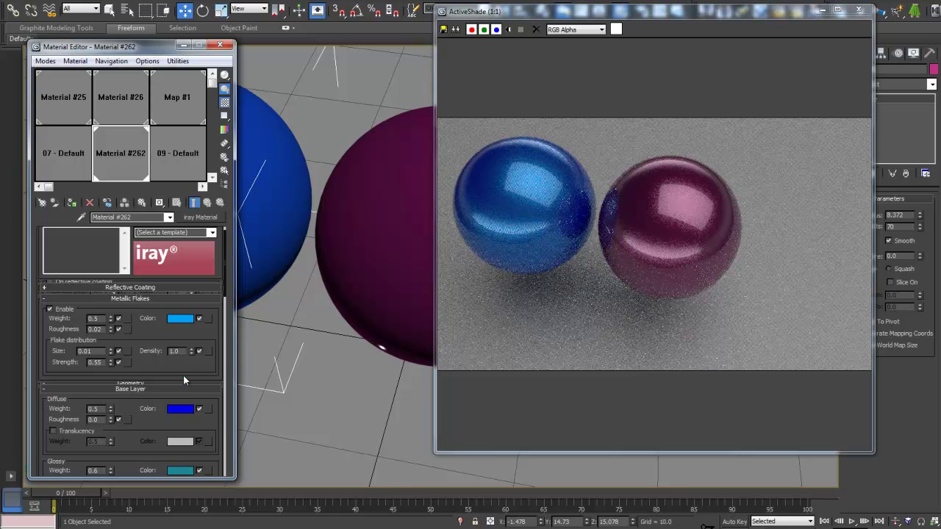
scroll(184, 377, "down", 2)
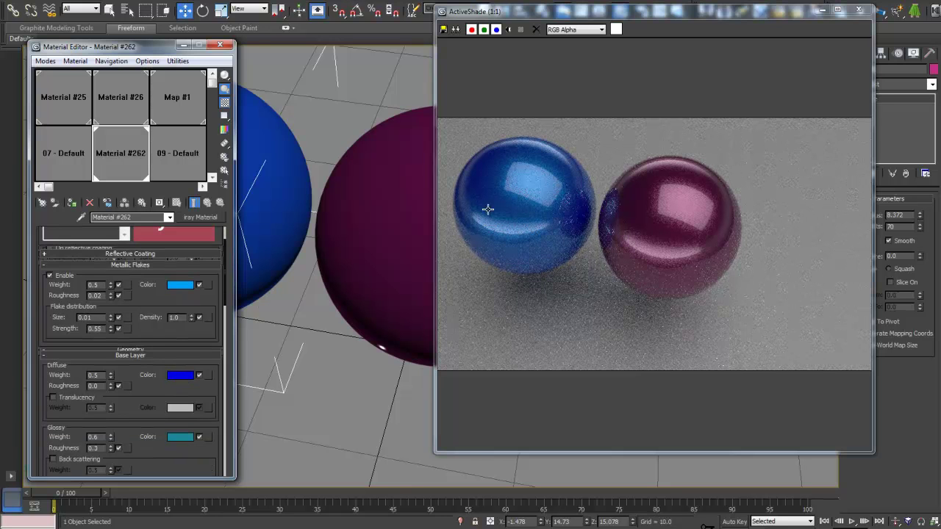
left_click(220, 45)
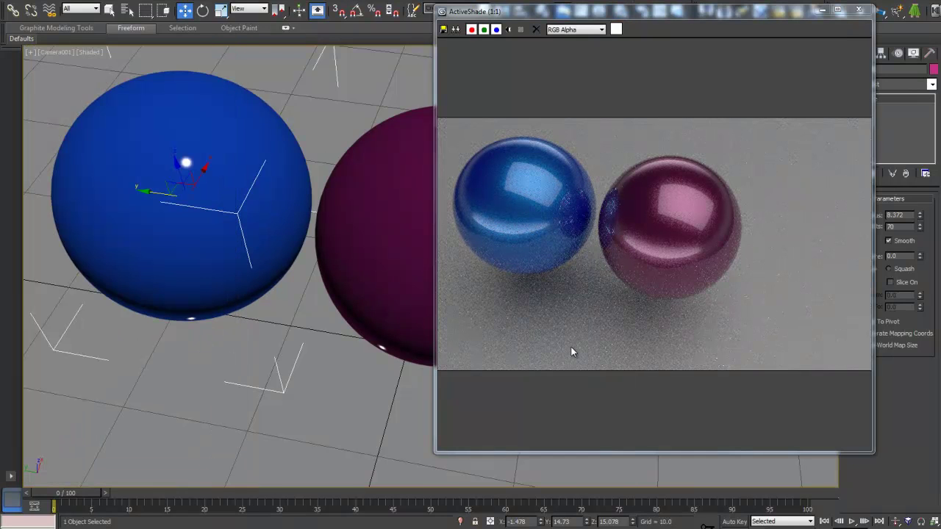